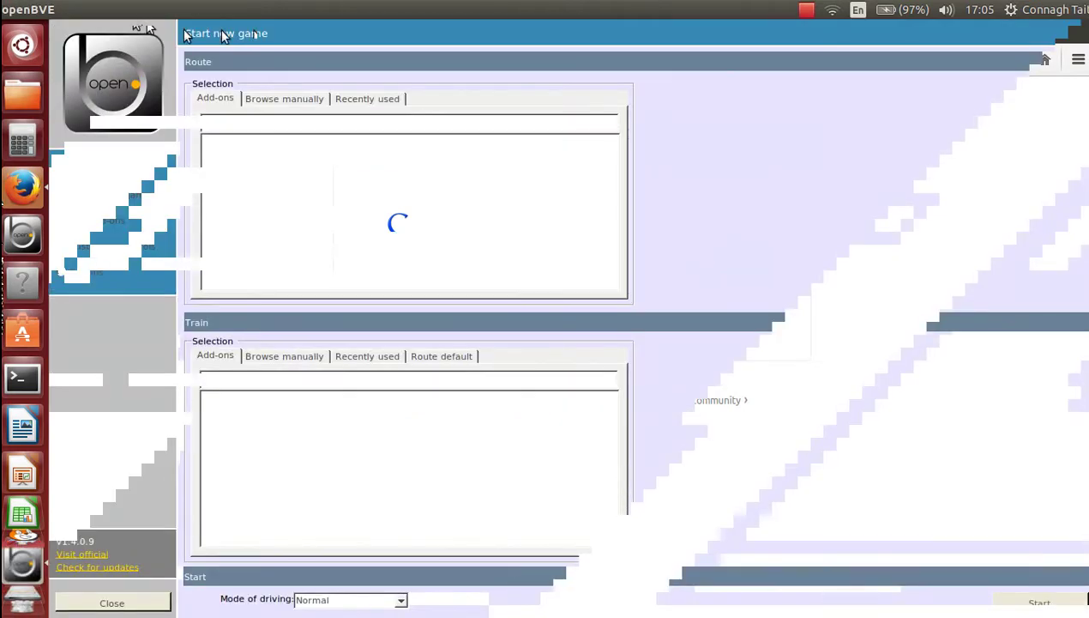
# Step: Load the 07.10 [323] Maybank-Riverside route via Browse manually and start the game
pyautogui.click(310, 100)
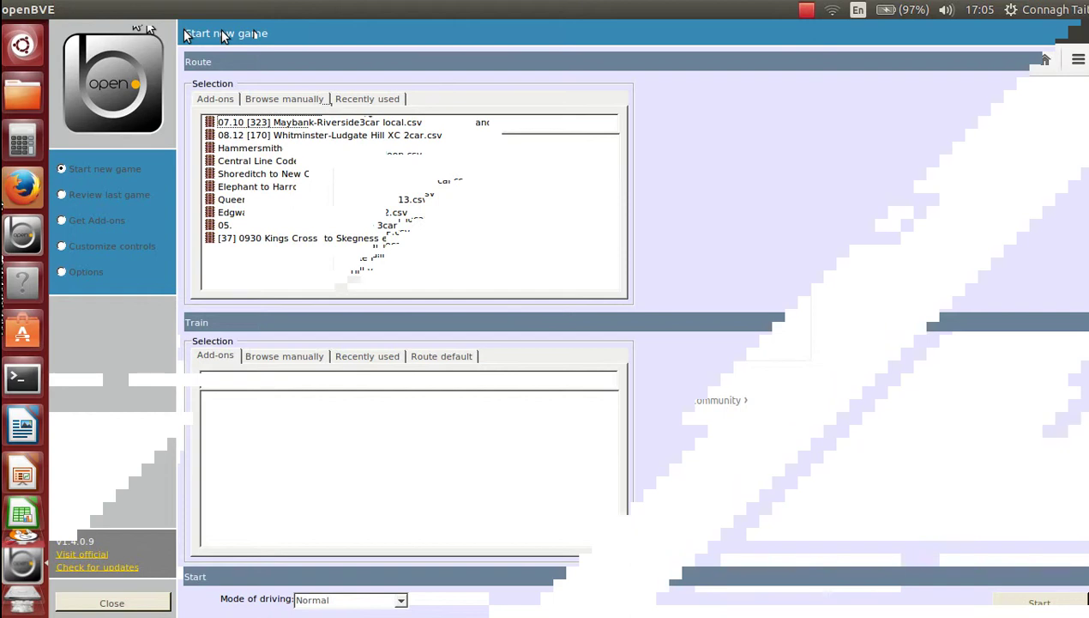
pyautogui.click(257, 122)
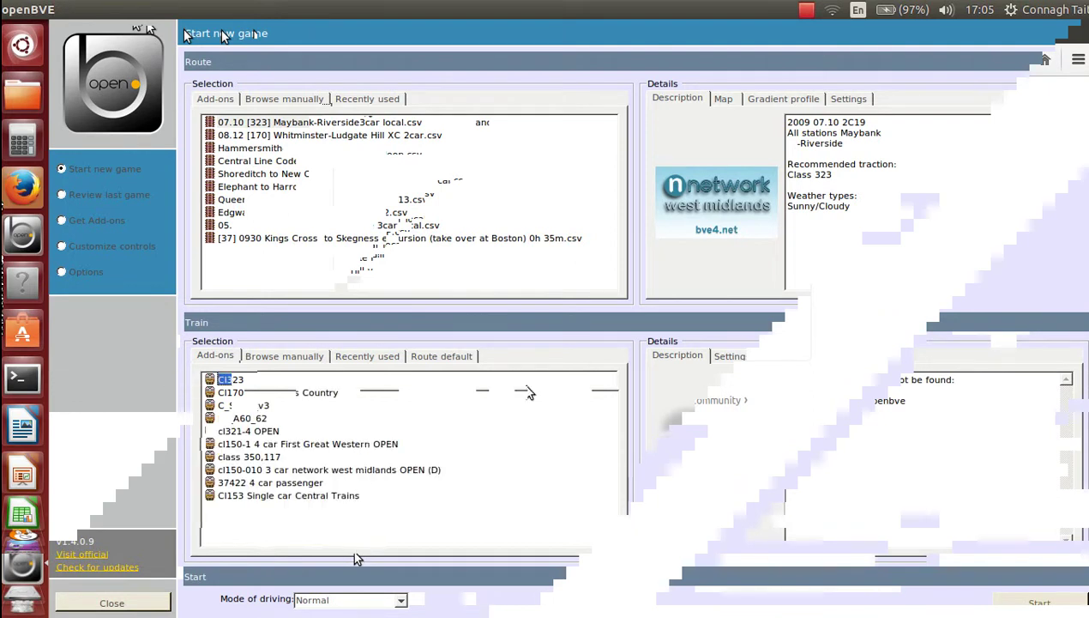
pyautogui.press('Return')
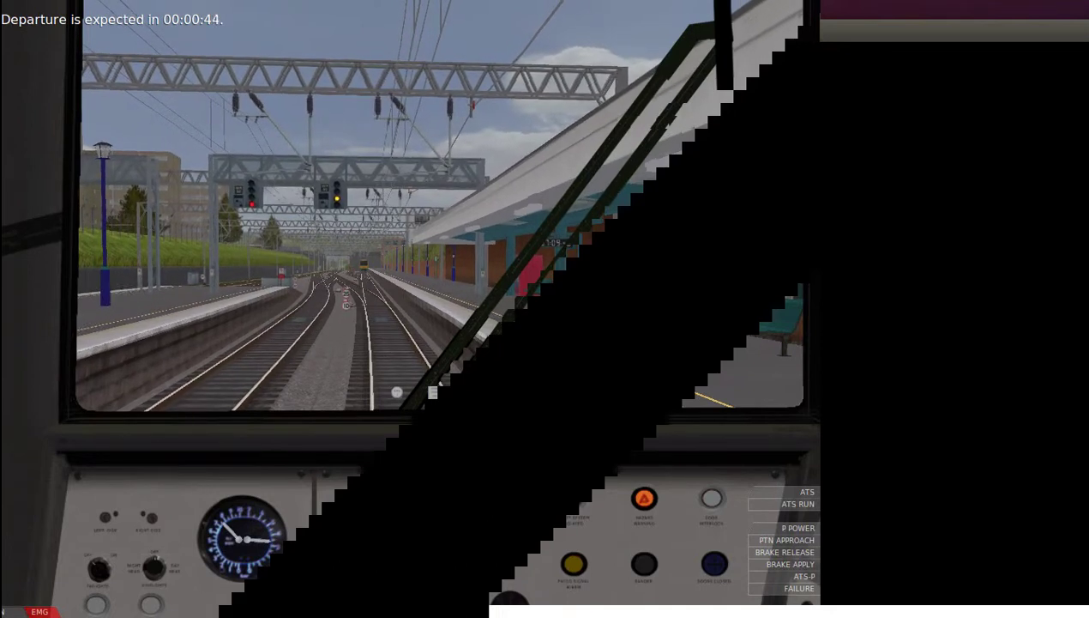
pyautogui.press('F2')
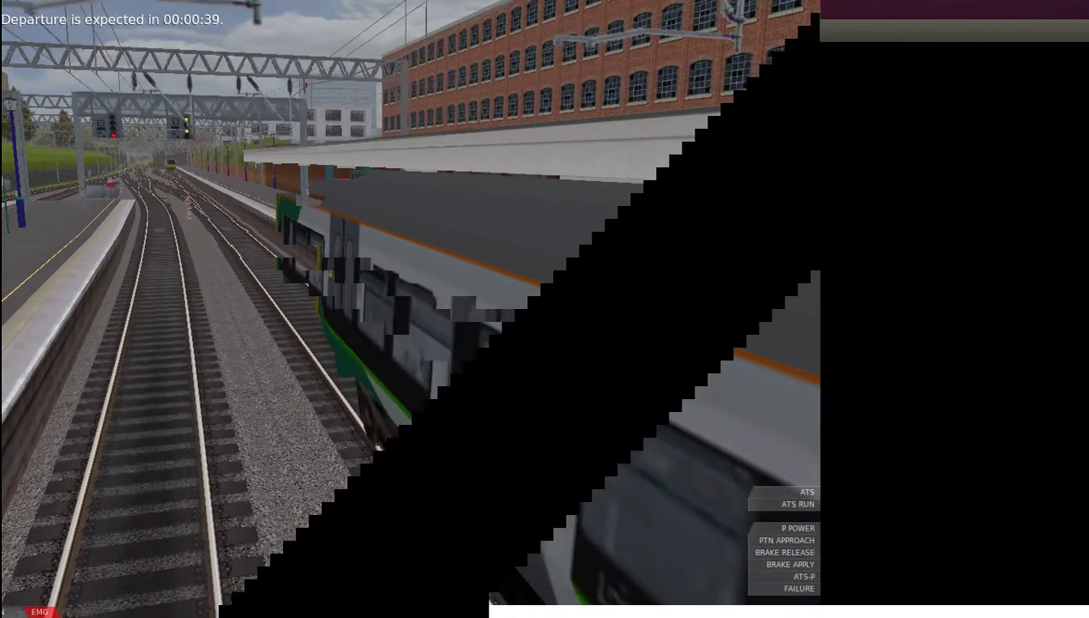
pyautogui.press('pageup')
pyautogui.press('pageup')
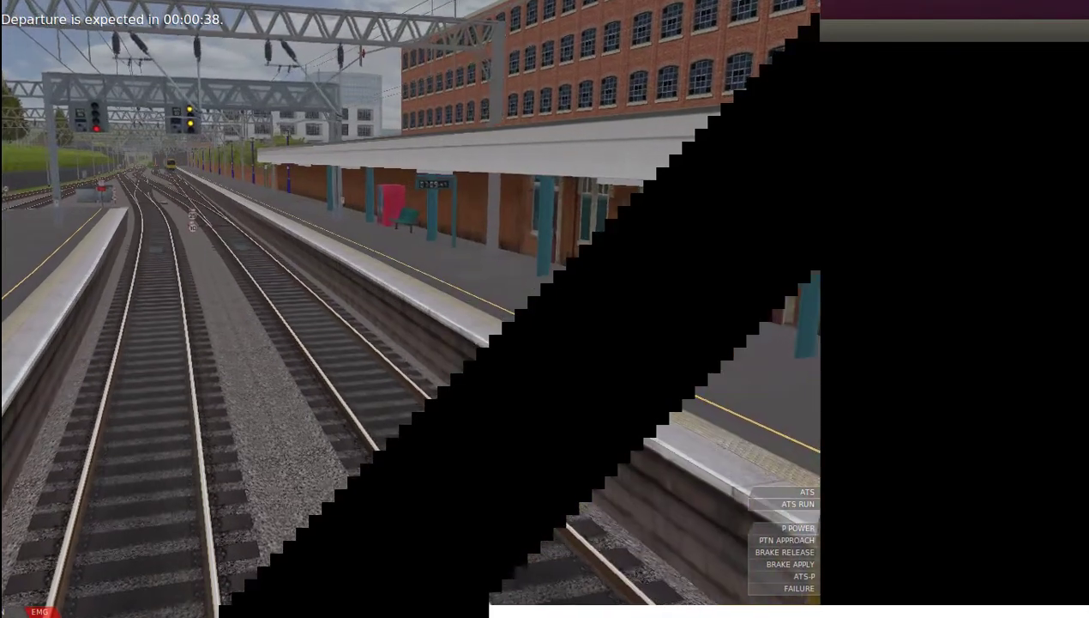
pyautogui.hotkey('ctrl', 'Right')
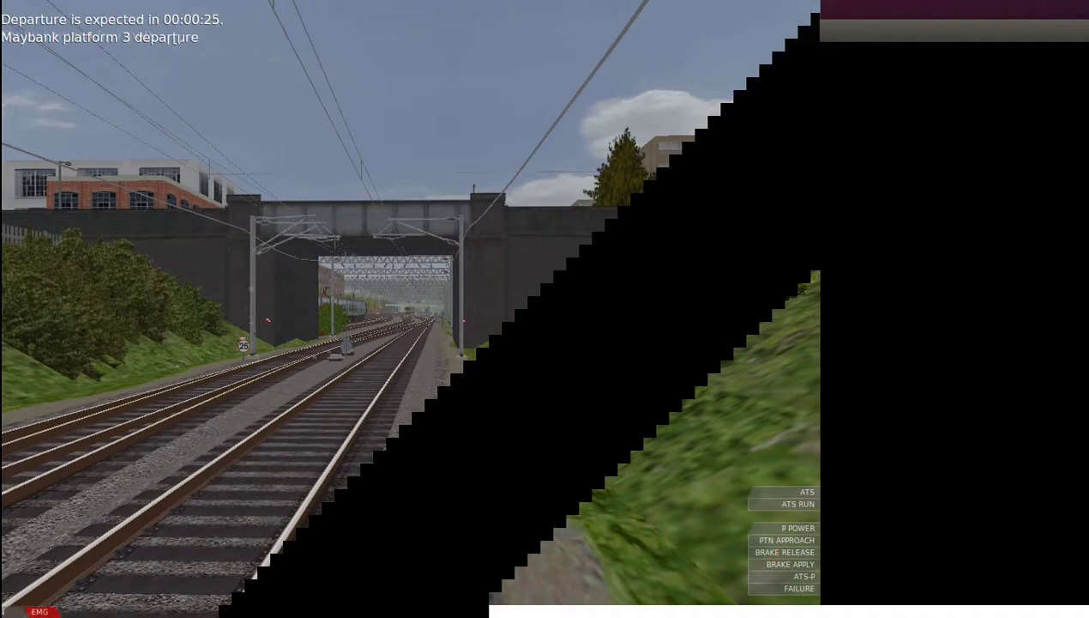
pyautogui.press('pagedown')
pyautogui.press('pagedown')
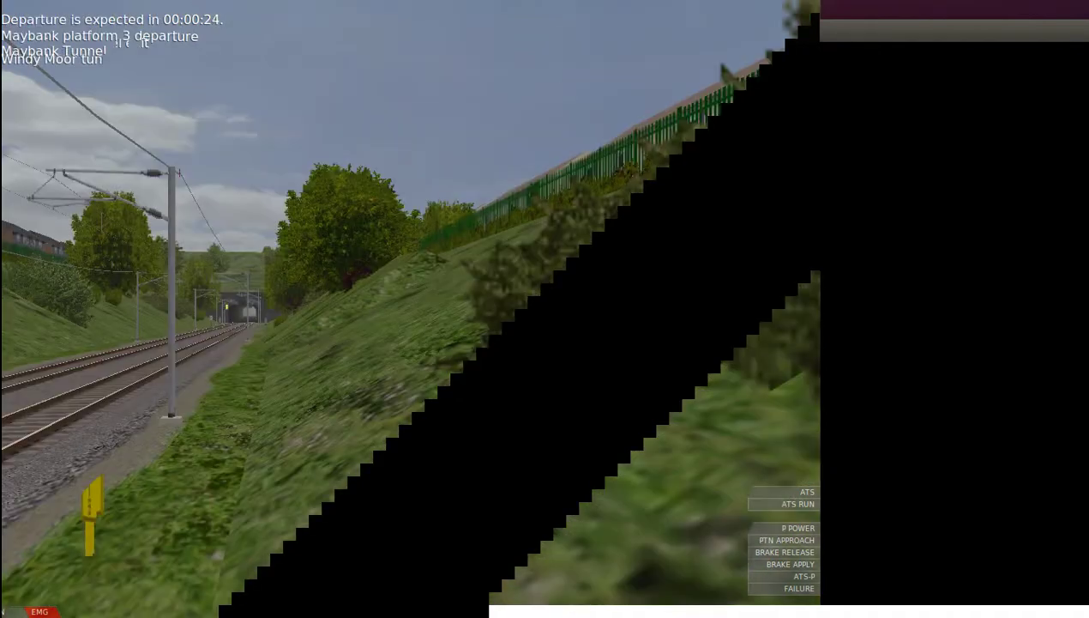
pyautogui.press('pagedown')
pyautogui.press('F1')
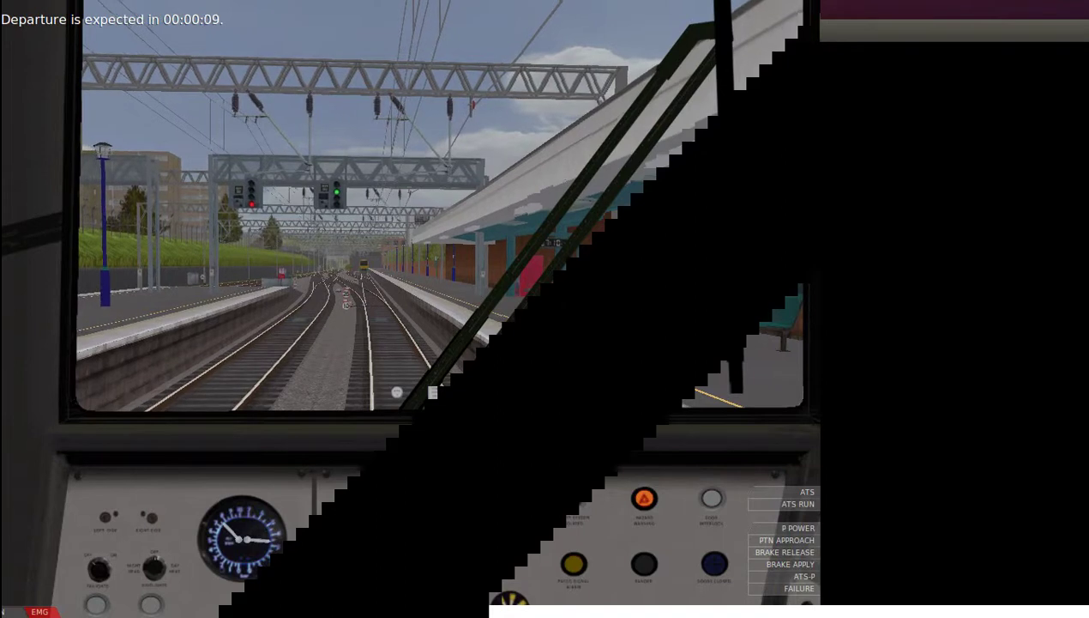
# Step: Enable traction power and take the first power notch to pull out of Maybank
pyautogui.press('Up')
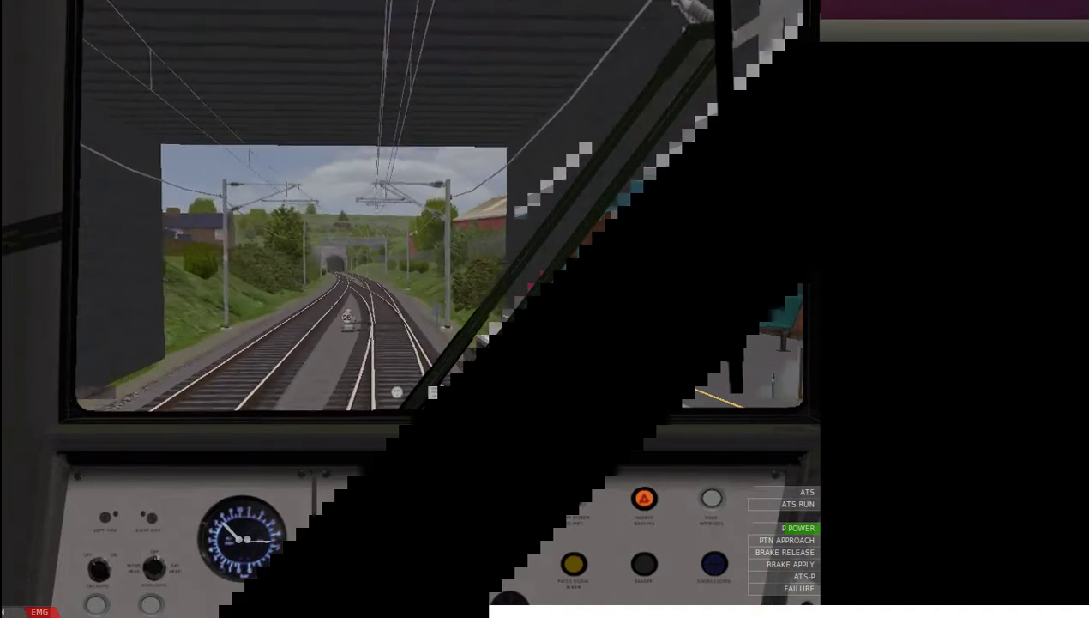
pyautogui.press('z')
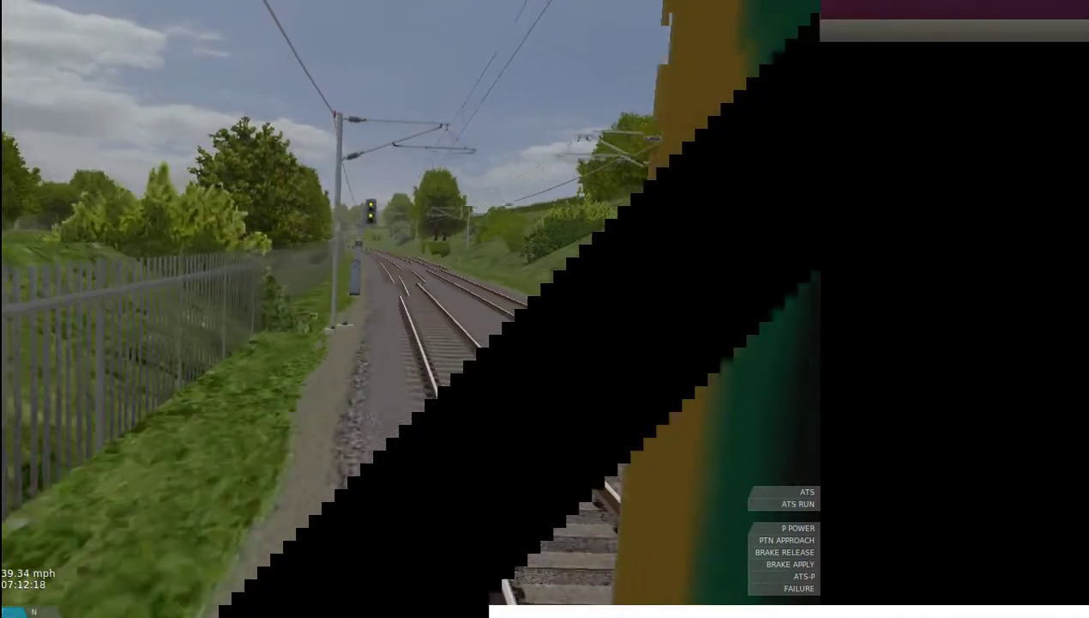
# Step: Alternate between cab and fly-by views approaching the station, then brake harder under the bridge
pyautogui.press('F1')
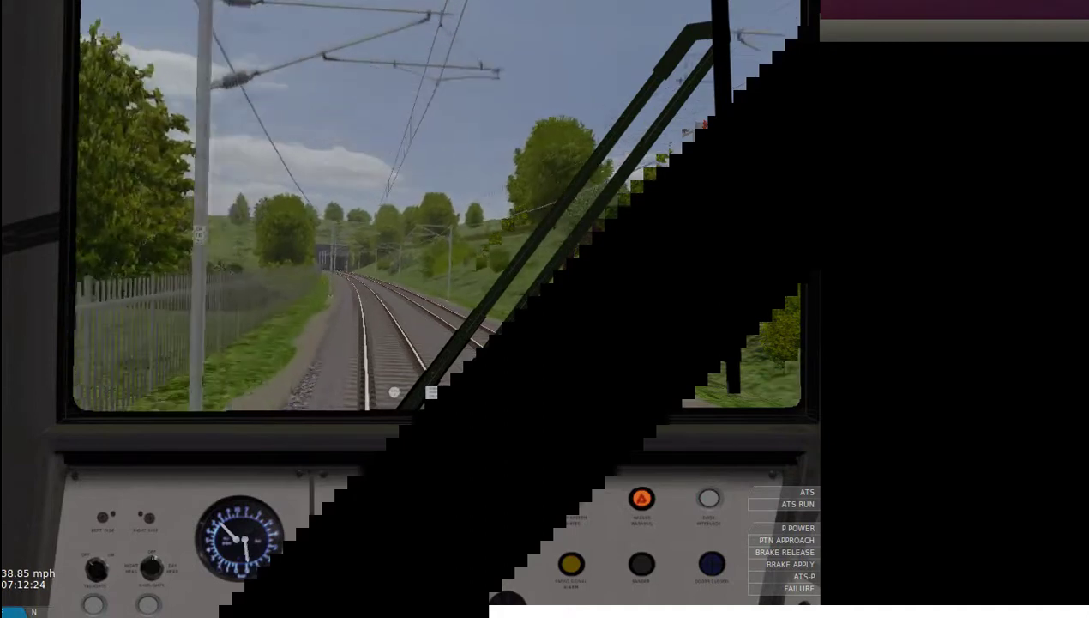
pyautogui.press('F4')
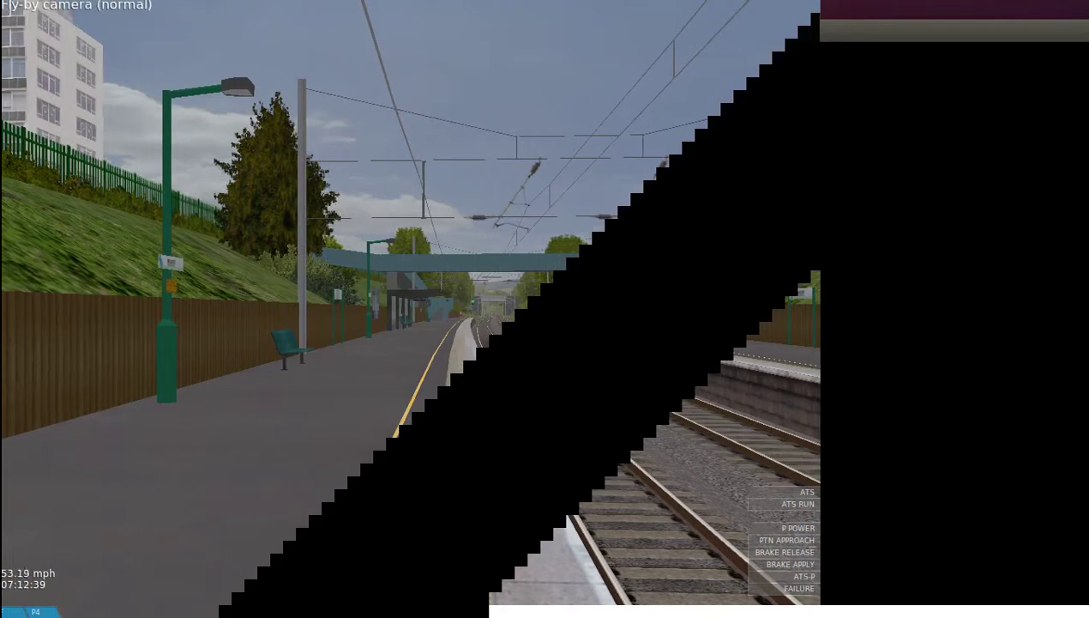
pyautogui.press('F1')
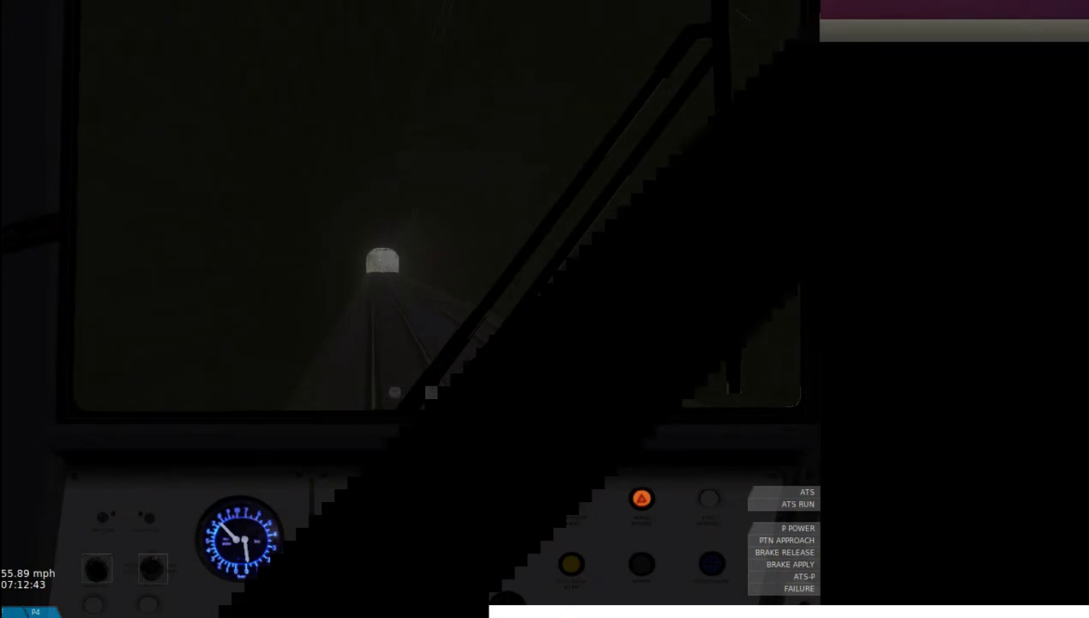
pyautogui.press('F4')
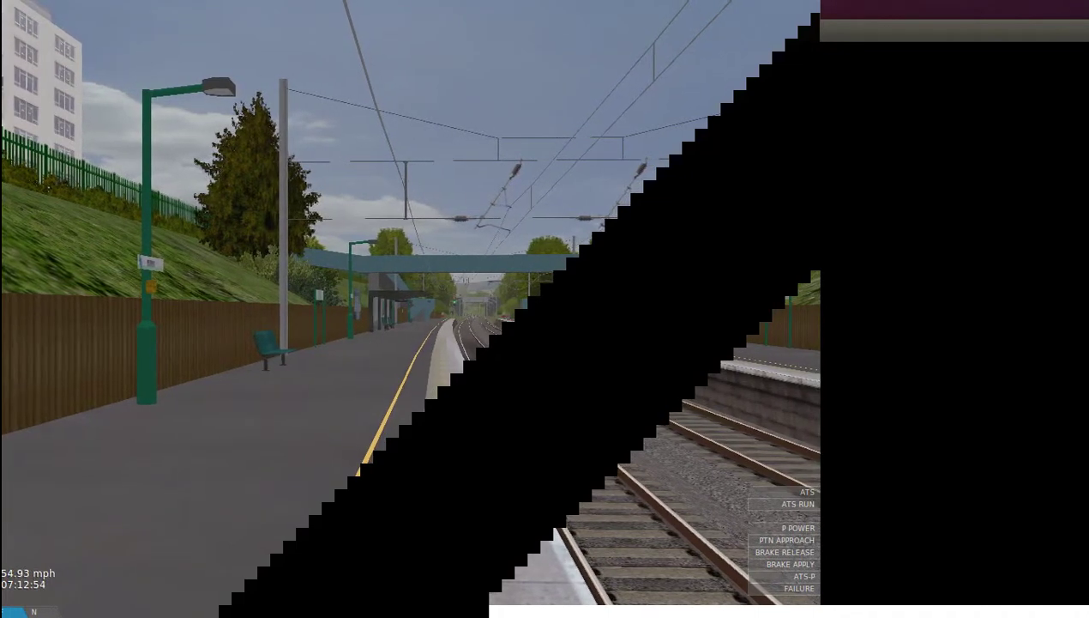
pyautogui.press('F1')
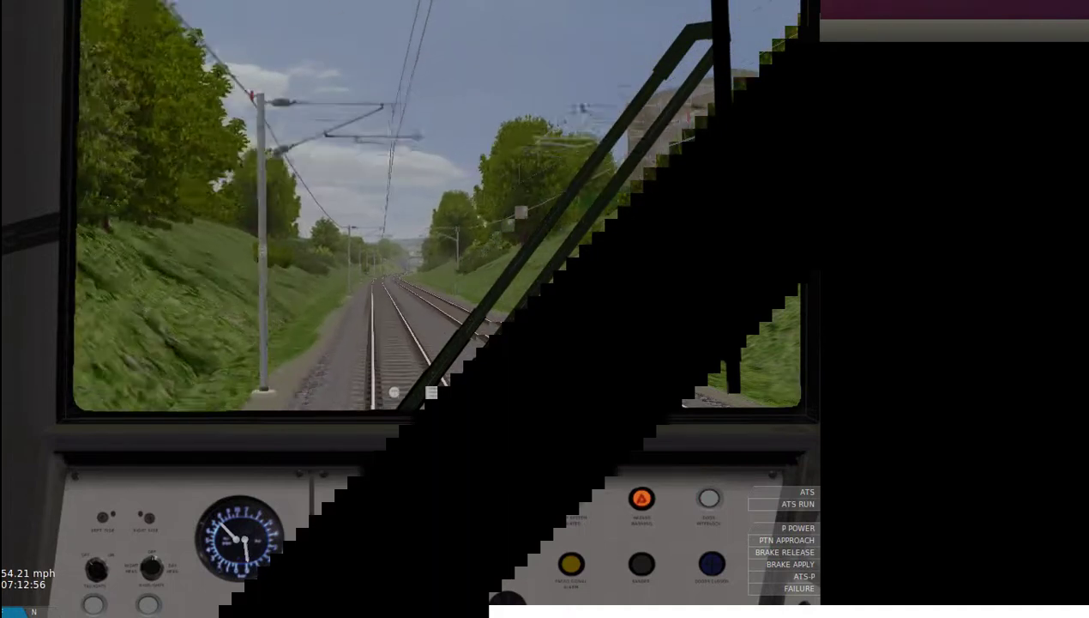
pyautogui.press('F4')
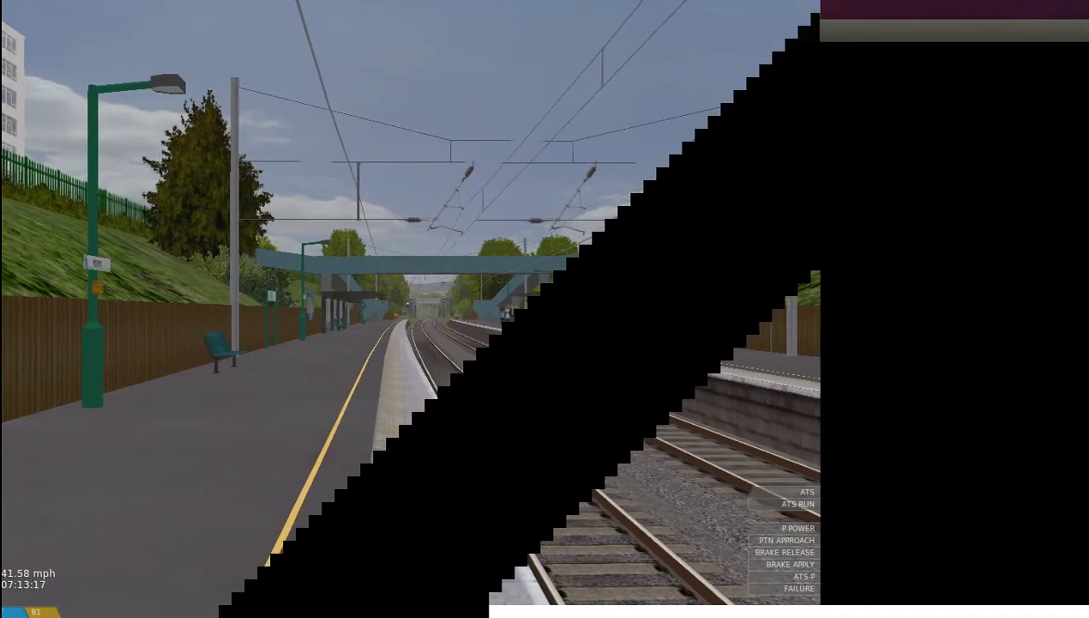
pyautogui.press('F1')
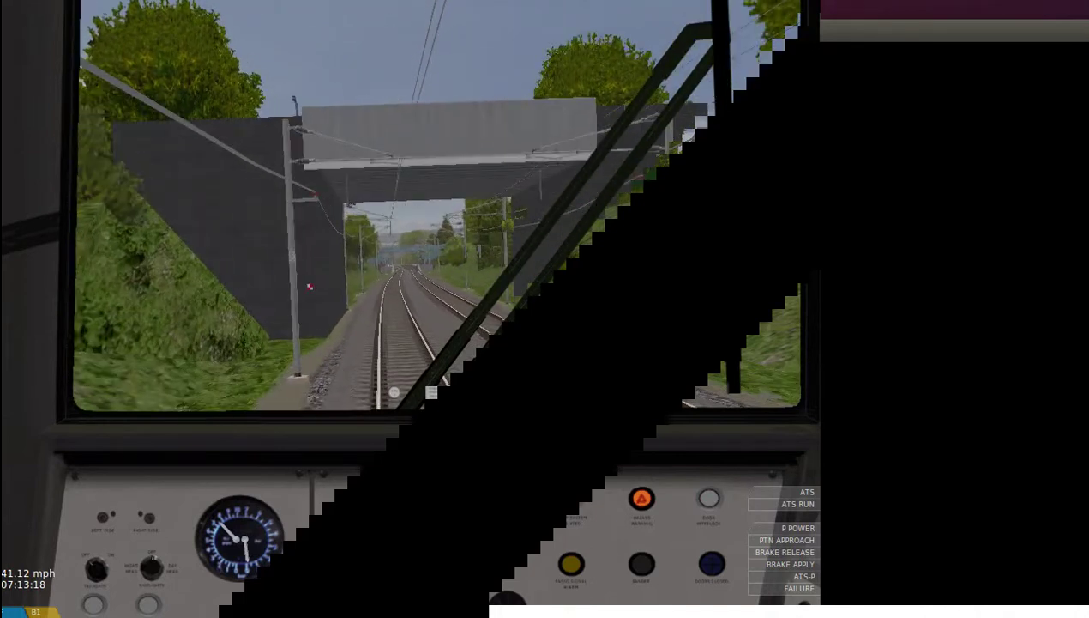
pyautogui.press('.')
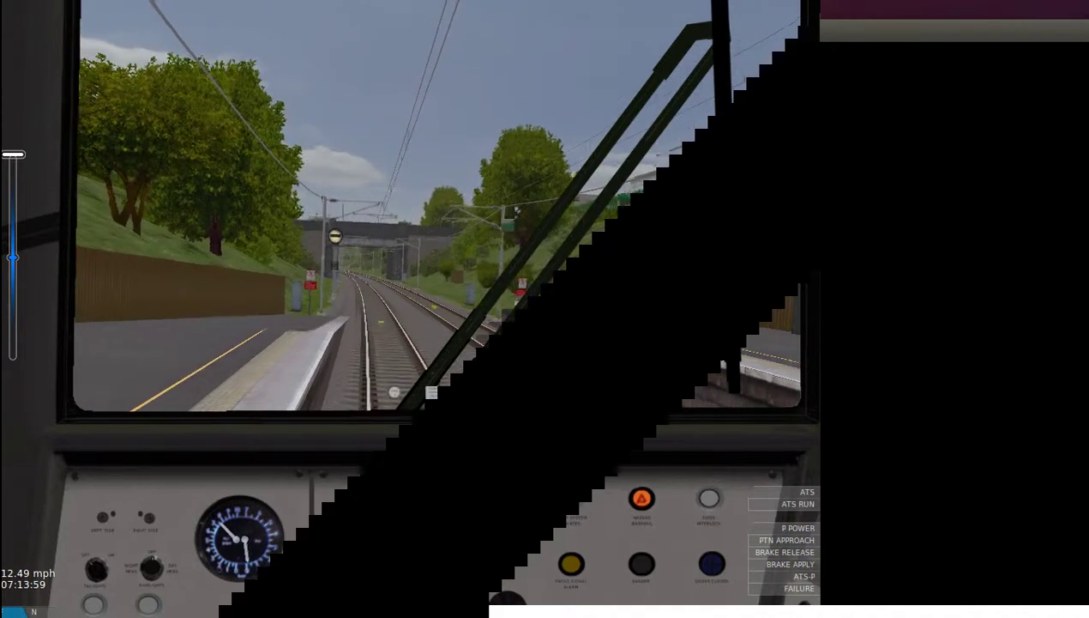
# Step: Watch the arrival from the fly-by view and increase braking for the platform
pyautogui.press('F4')
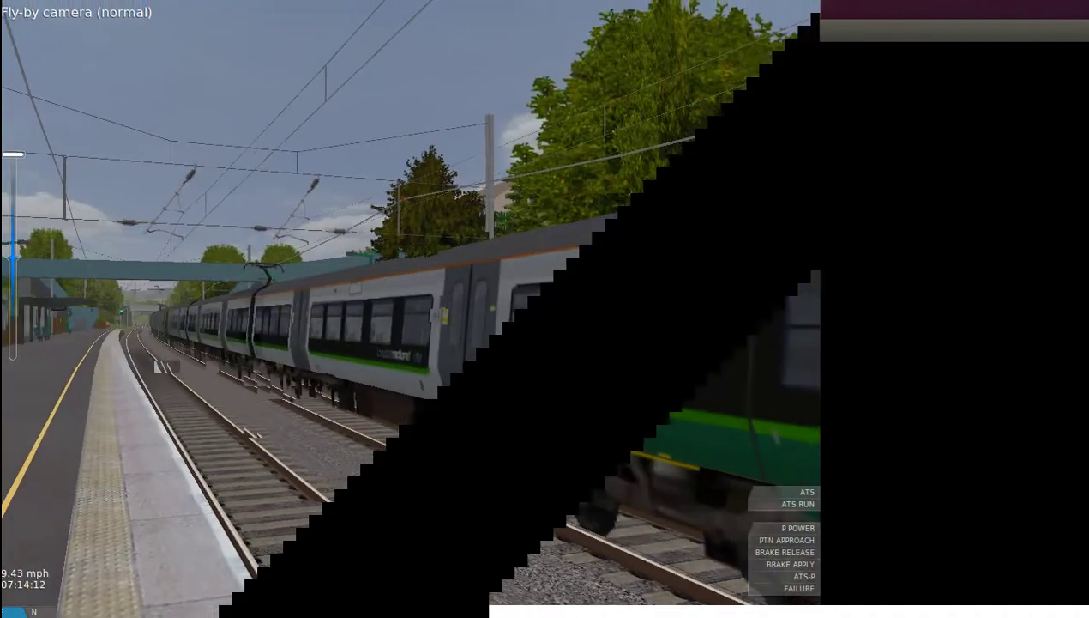
pyautogui.press('.')
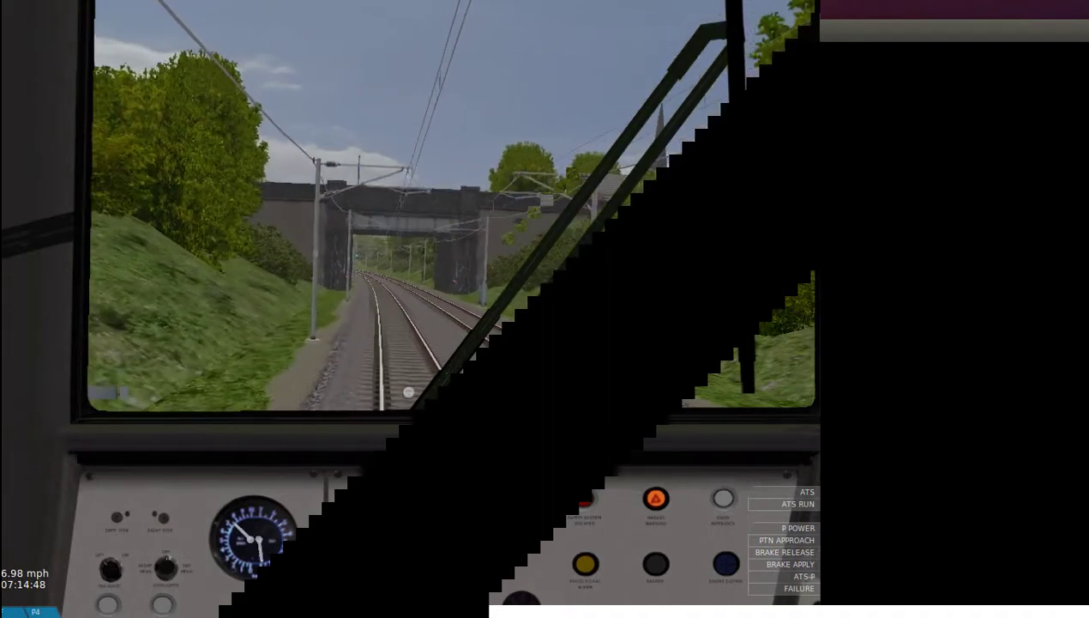
# Step: Apply power to accelerate the train toward the tunnel and next station
pyautogui.press('Right')
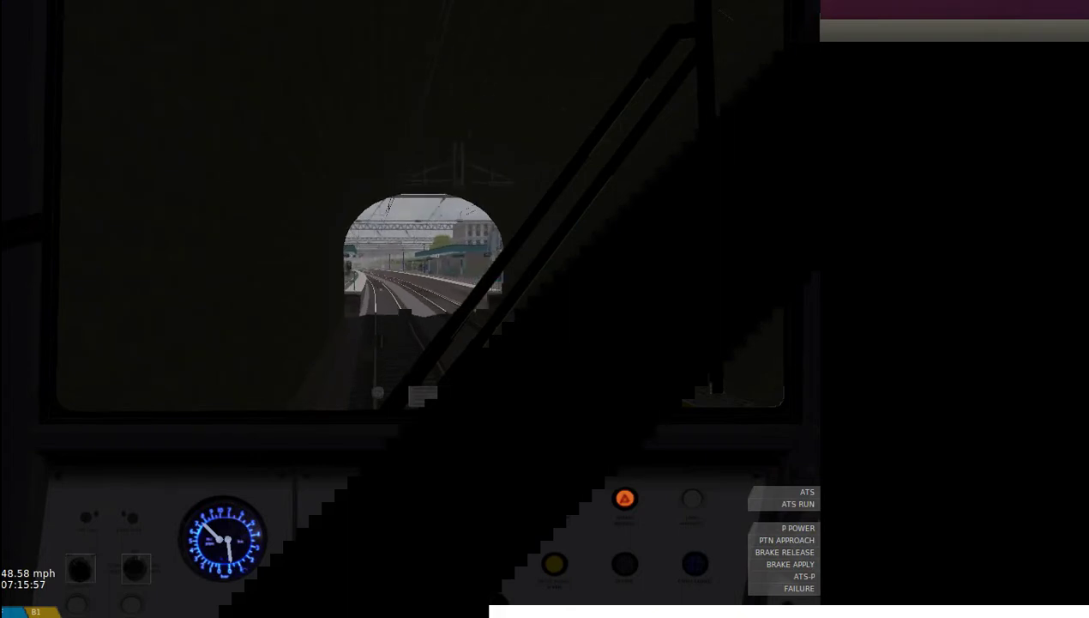
# Step: Brake after the tunnel, then ease off two brake notches to stop at Whitminster
pyautogui.press('.')
pyautogui.press('.')
pyautogui.press(',')
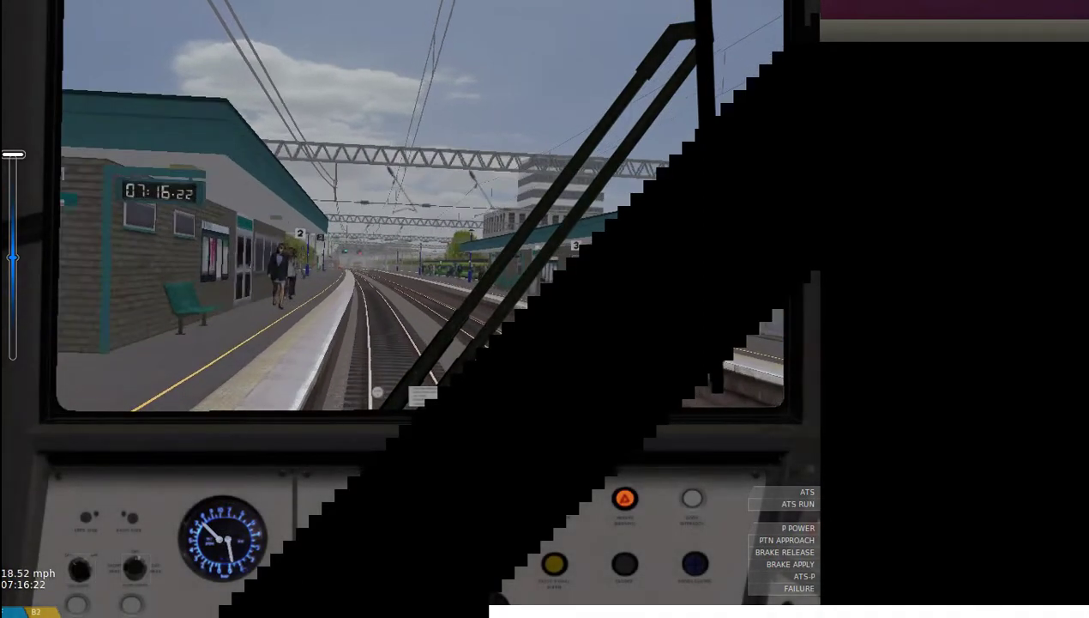
pyautogui.press(',')
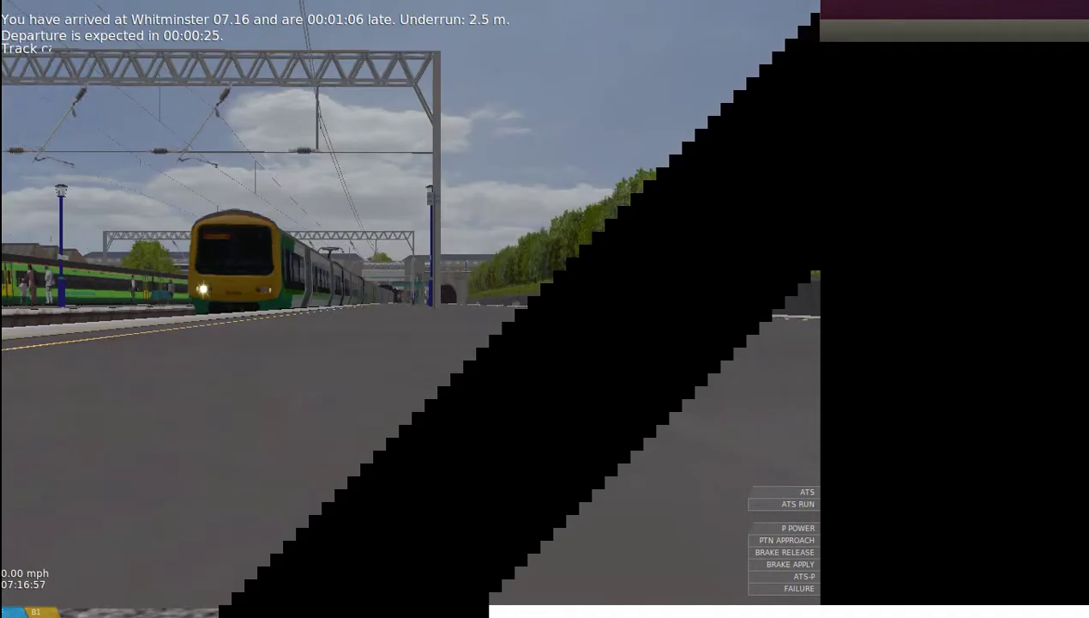
# Step: Change the camera view while the train stands at Whitminster at zero speed
pyautogui.press('Up')
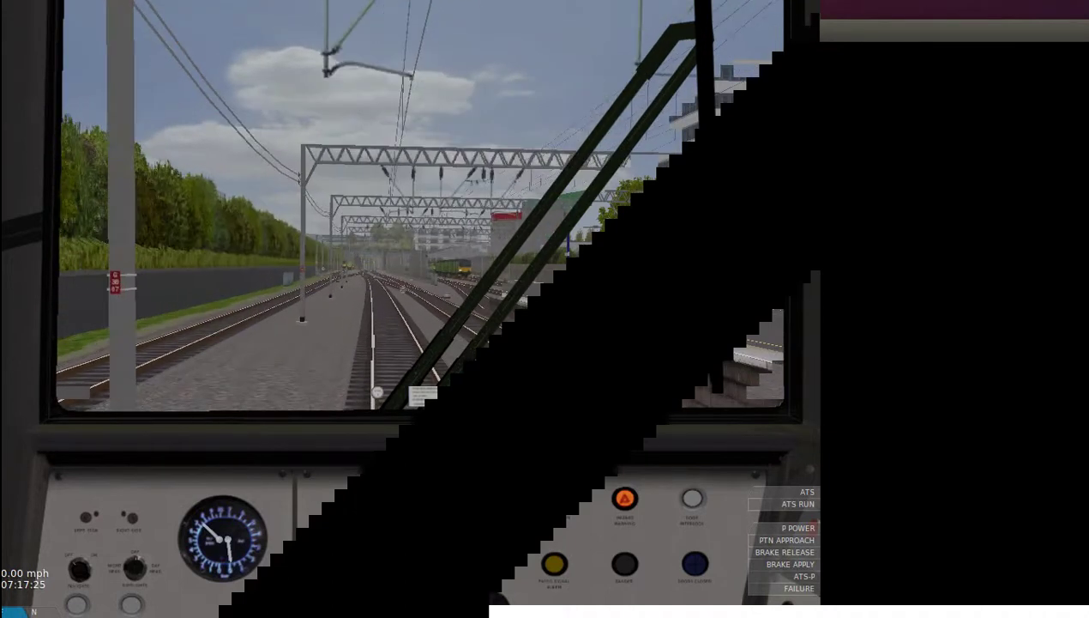
# Step: Check the exterior view, then brake after the tunnel, coast, and reapply traction power
pyautogui.press('F2')
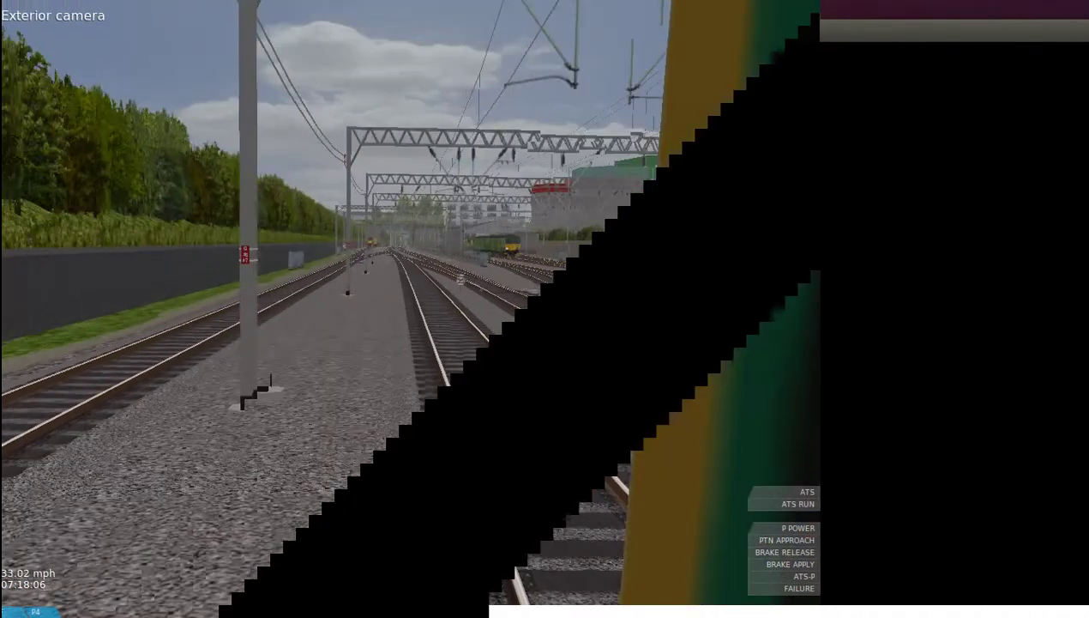
pyautogui.press('F1')
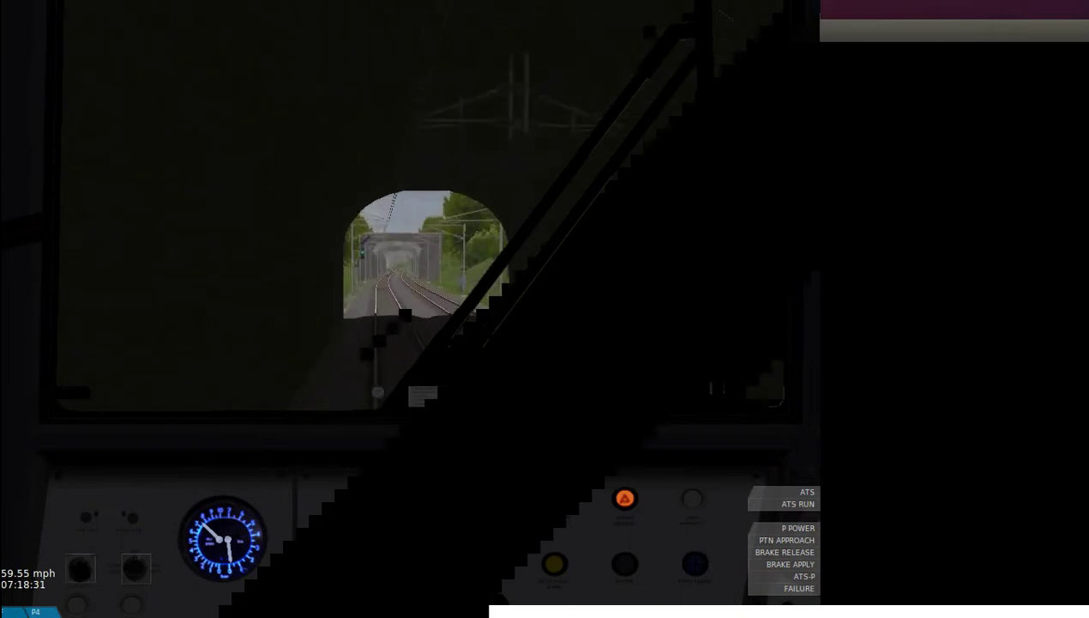
pyautogui.press('z')
pyautogui.press('z')
pyautogui.press('z')
pyautogui.press('.')
pyautogui.press('.')
pyautogui.press('.')
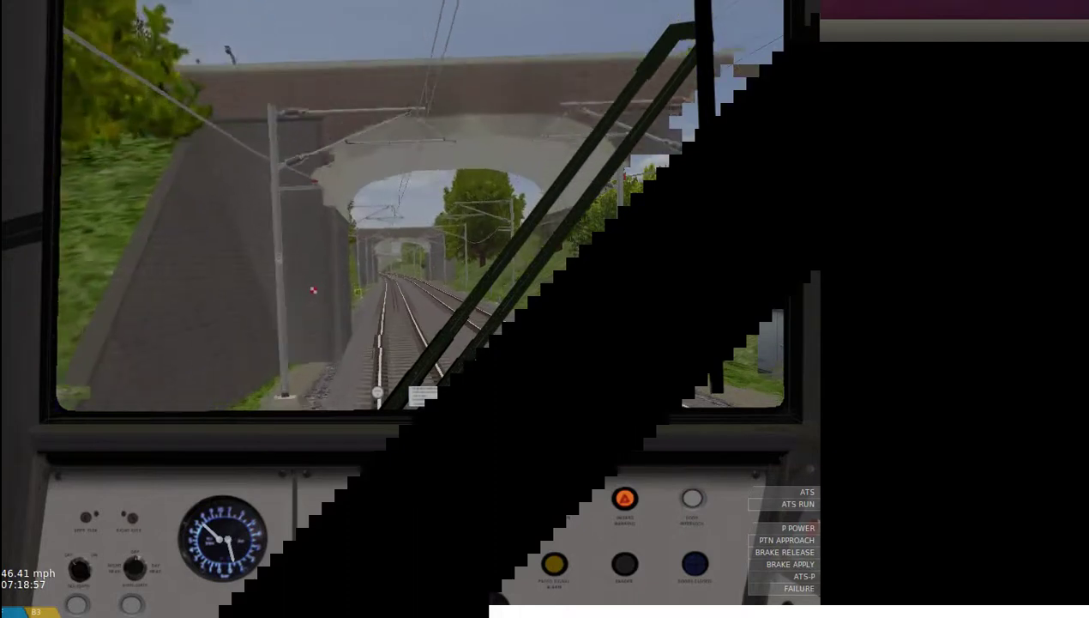
pyautogui.press(',')
pyautogui.press(',')
pyautogui.press(',')
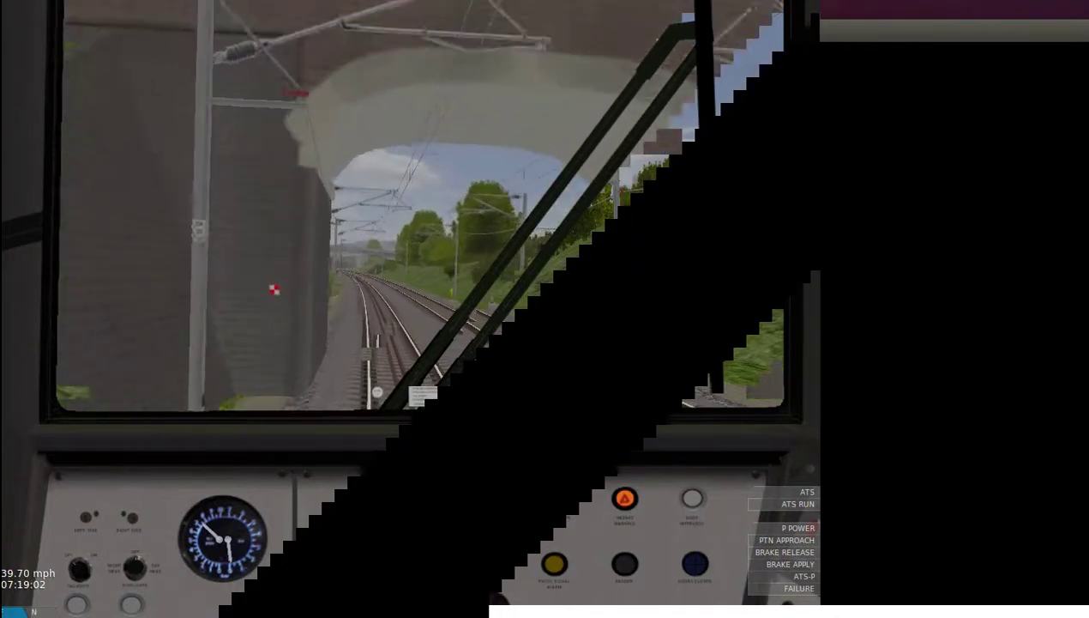
pyautogui.press('z')
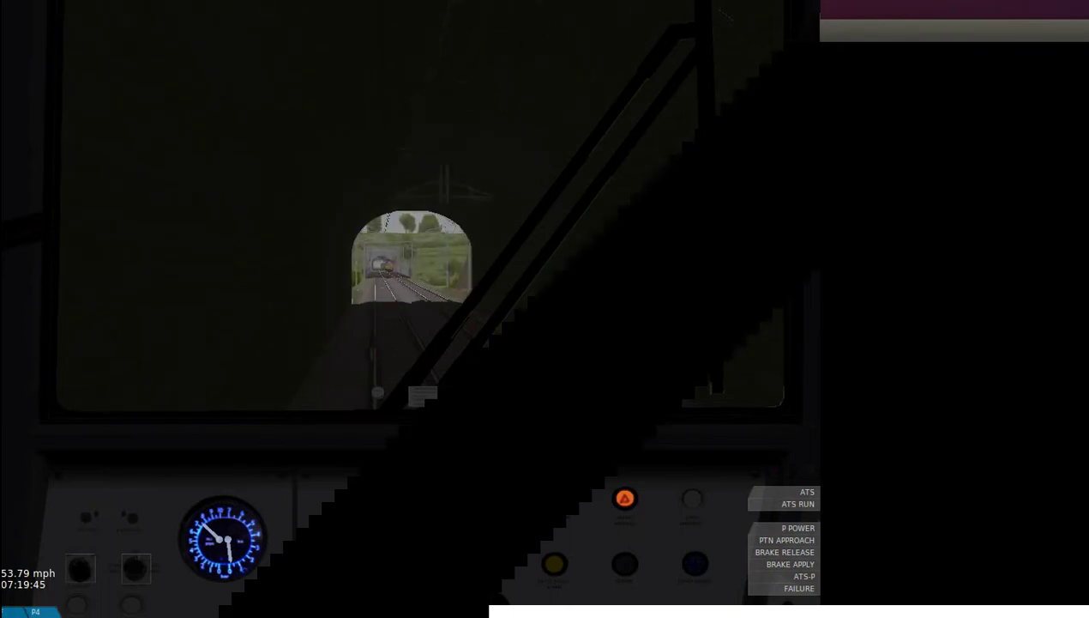
# Step: Cut power and raise braking to B2 to halt at the Washpool platform
pyautogui.press('.')
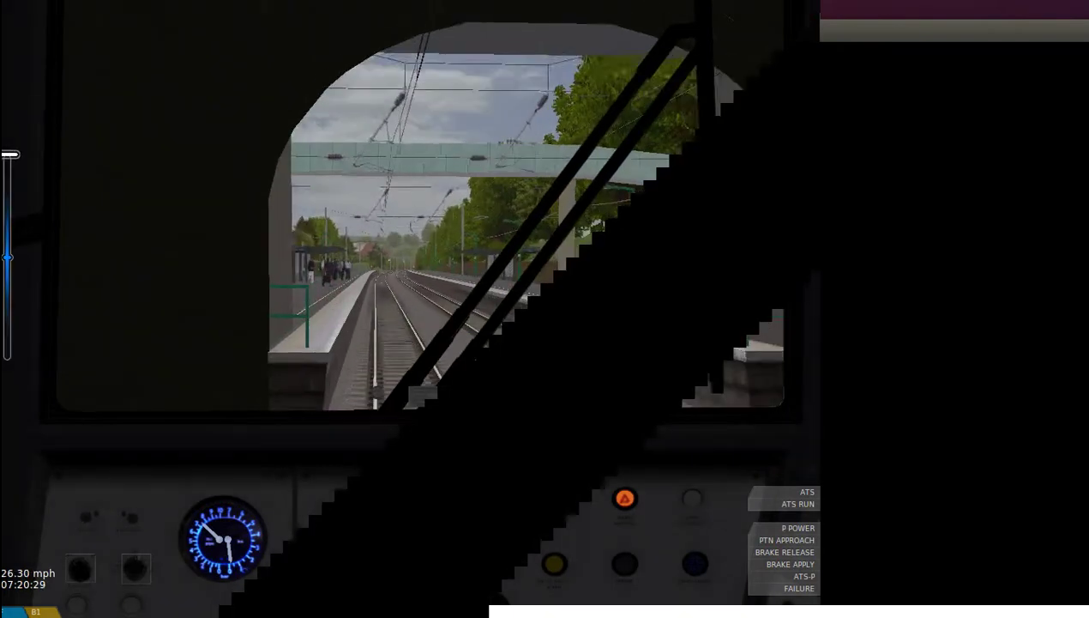
pyautogui.press('.')
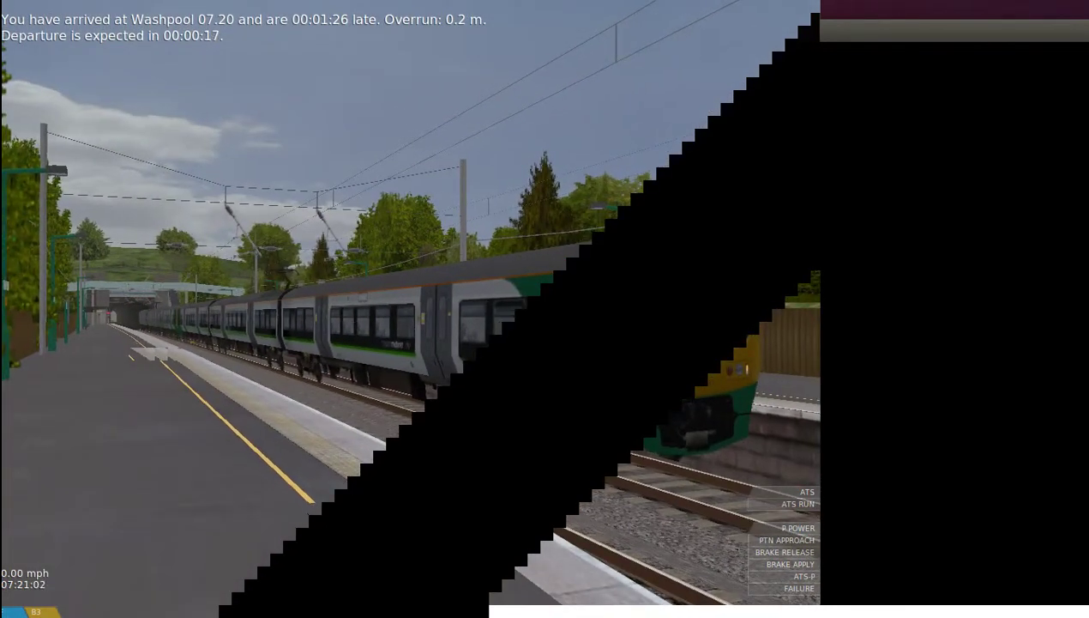
# Step: Pan the outside camera around the train, then jump to the Riverside trackside camera point
pyautogui.press('Right')
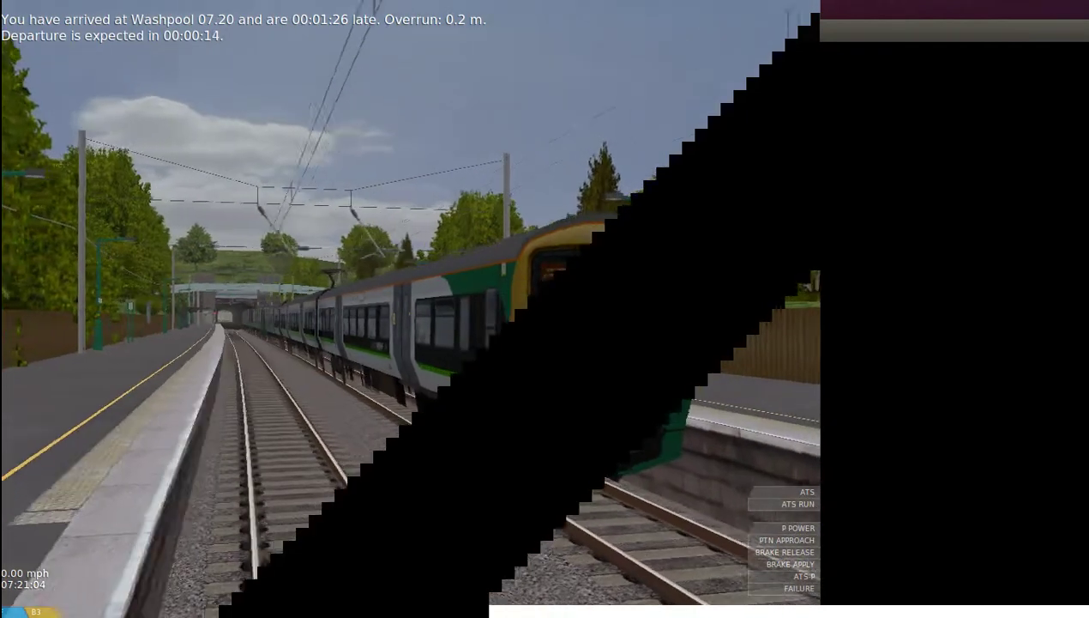
pyautogui.press('Right')
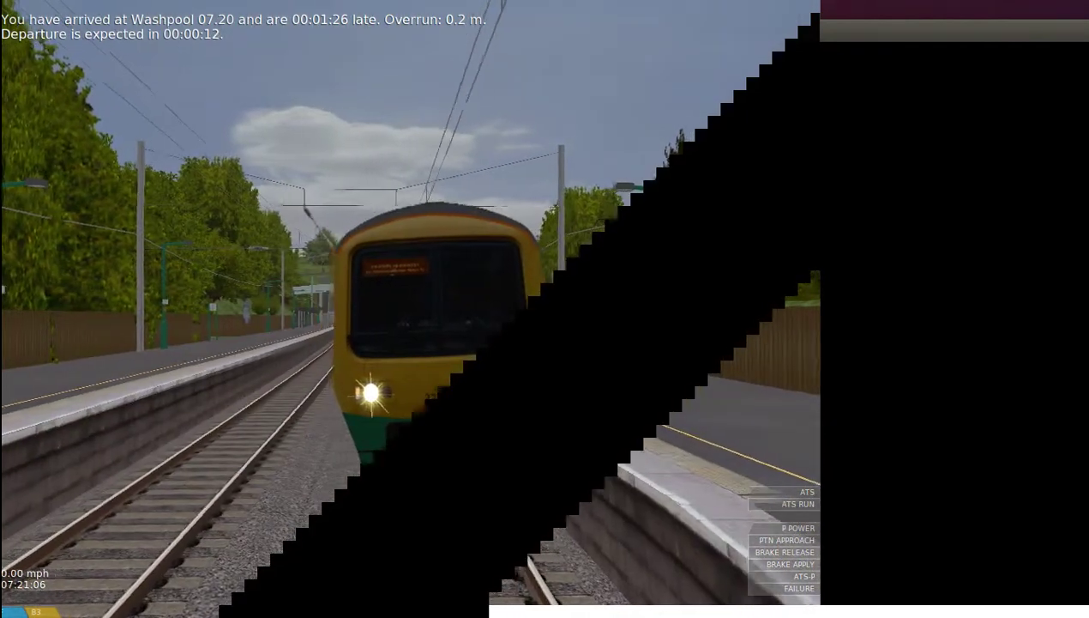
pyautogui.press('Right')
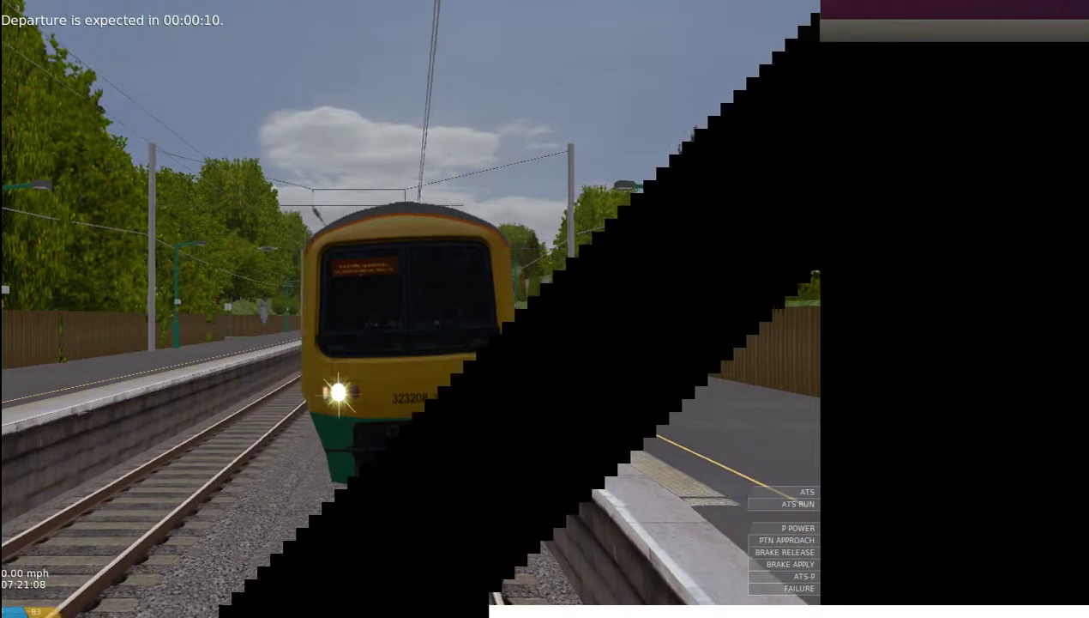
pyautogui.press('Left')
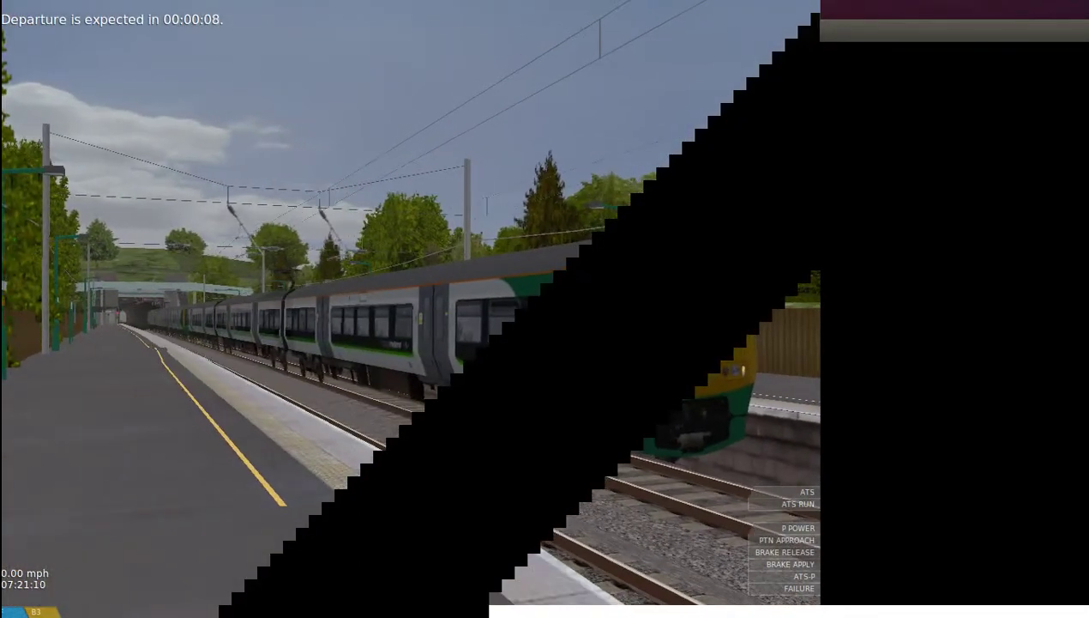
pyautogui.press('pagedown')
pyautogui.press('pagedown')
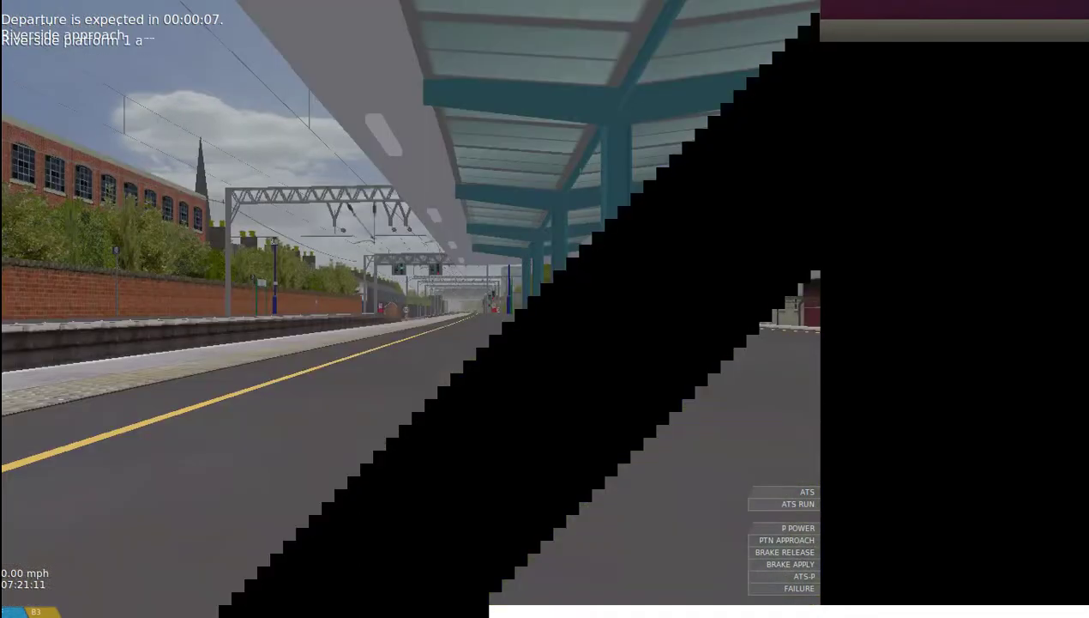
# Step: Return to the cab view and drive from Washpool into the tunnel at about 38 mph
pyautogui.press('F1')
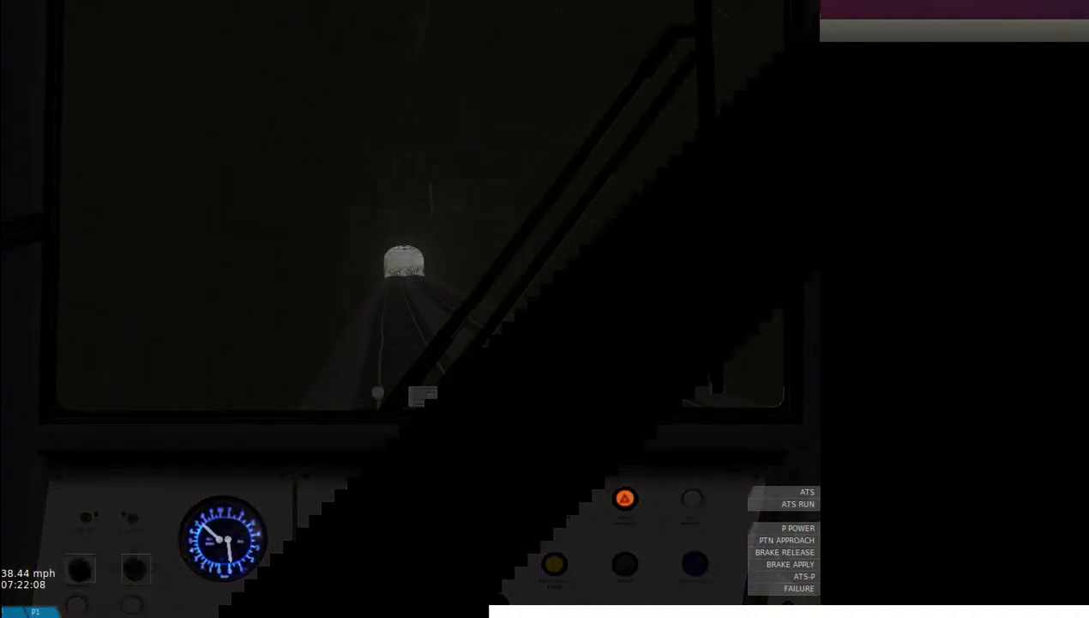
# Step: Check the exterior view, return to the cab and cut power to coast at 38 mph
pyautogui.press('F2')
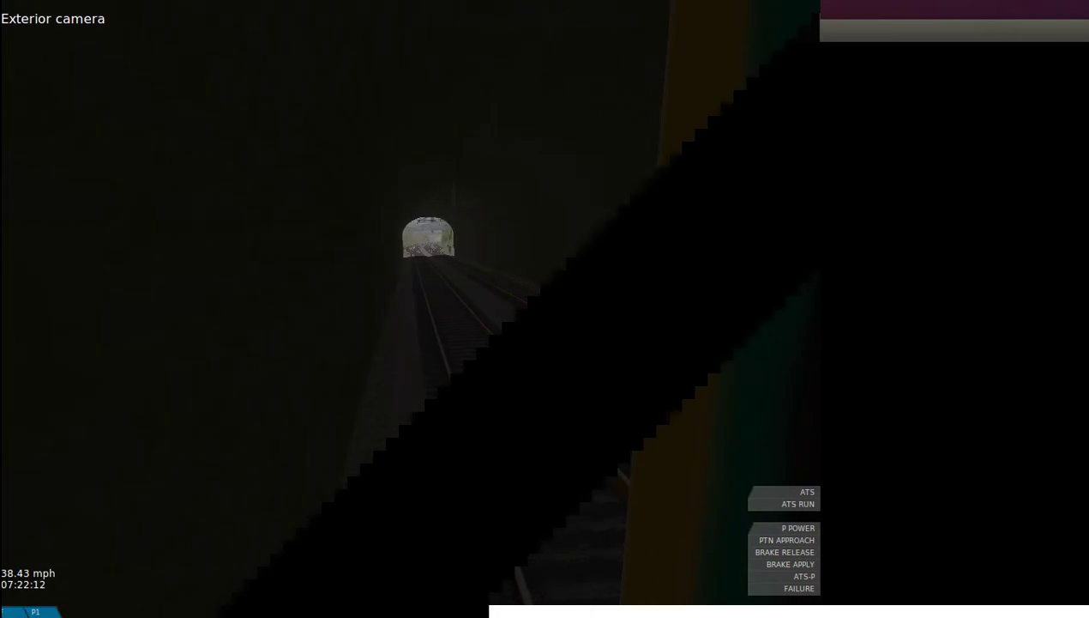
pyautogui.press('F1')
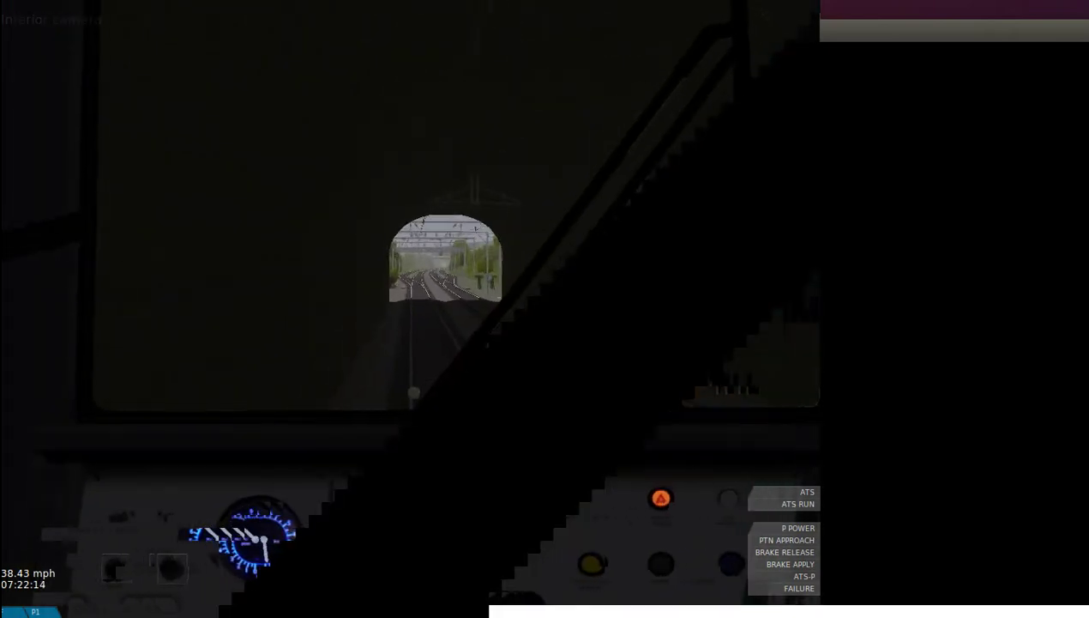
pyautogui.press('a')
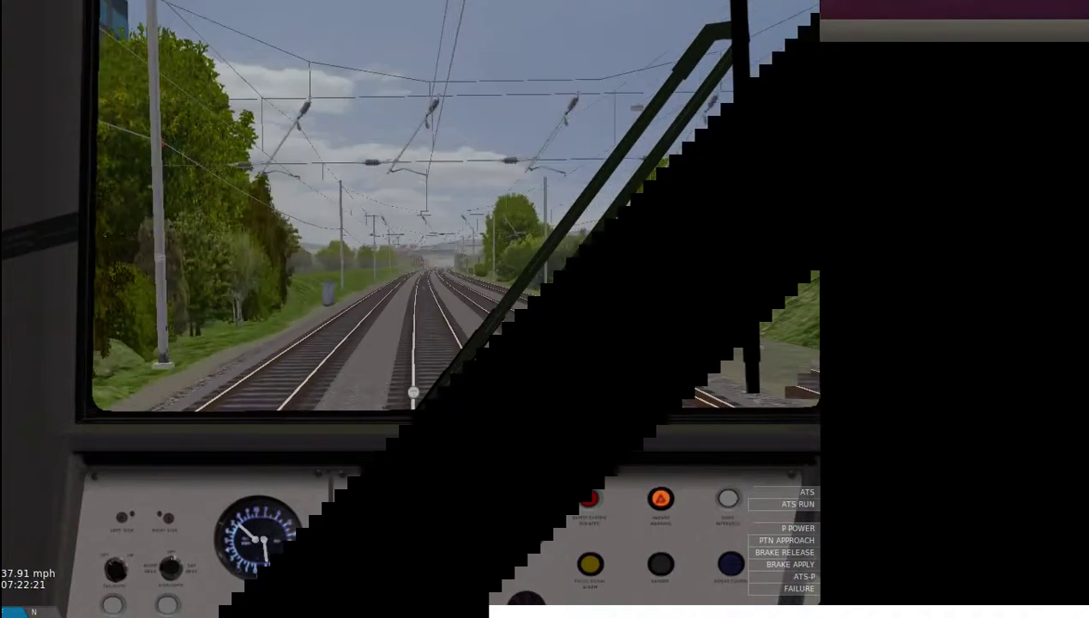
# Step: Watch the fly-by view, then return to the cab while braking to about 21 mph
pyautogui.press('F4')
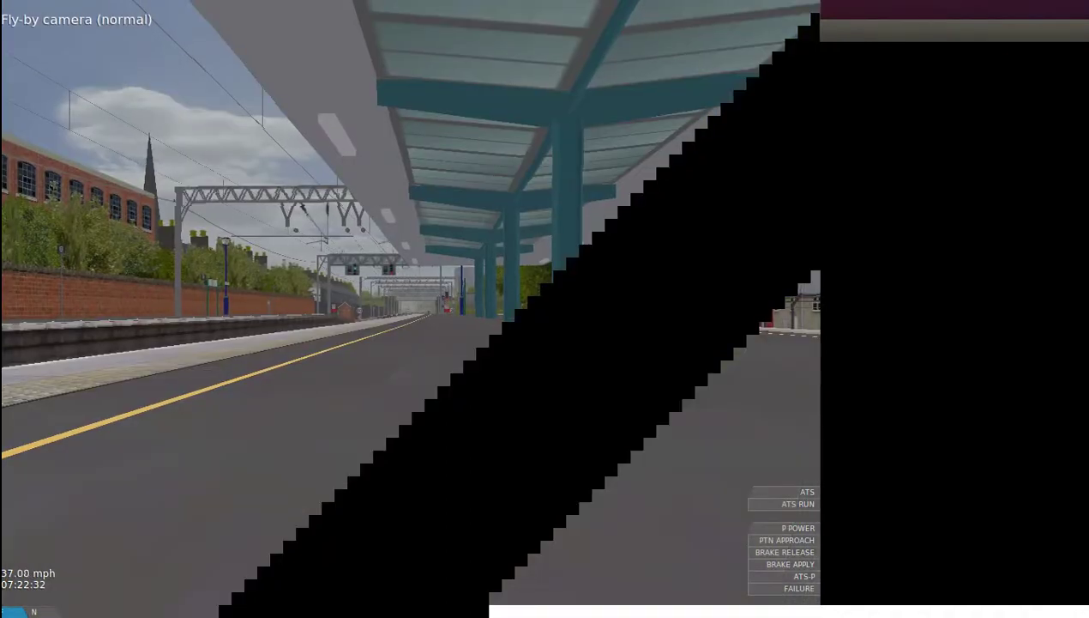
pyautogui.press('F1')
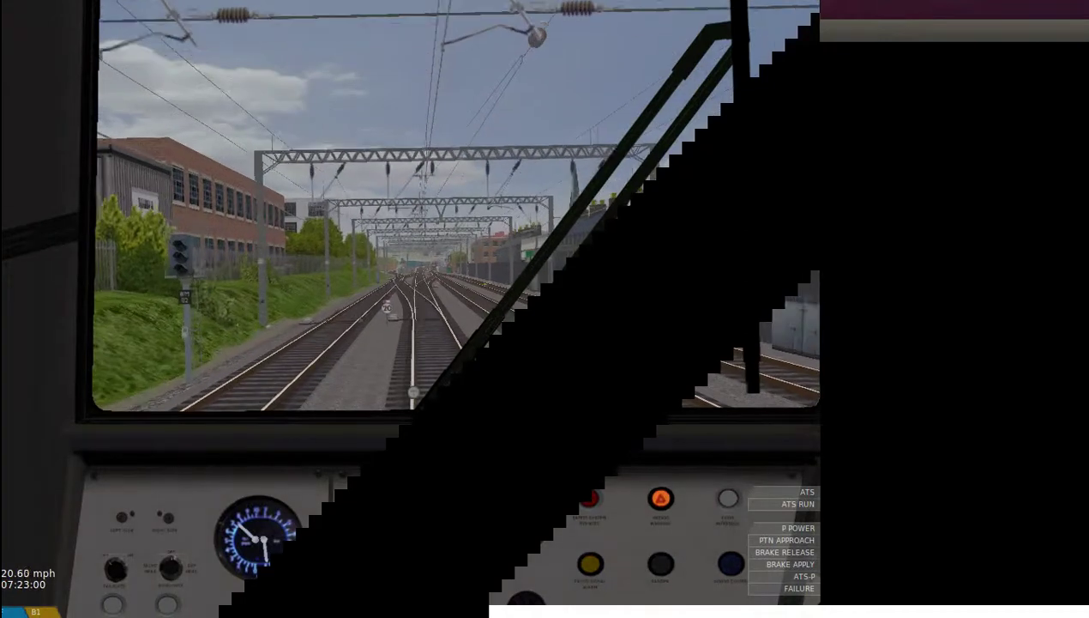
# Step: Release the brakes to coast at about 10 mph alongside the Riverside platform
pyautogui.press(',')
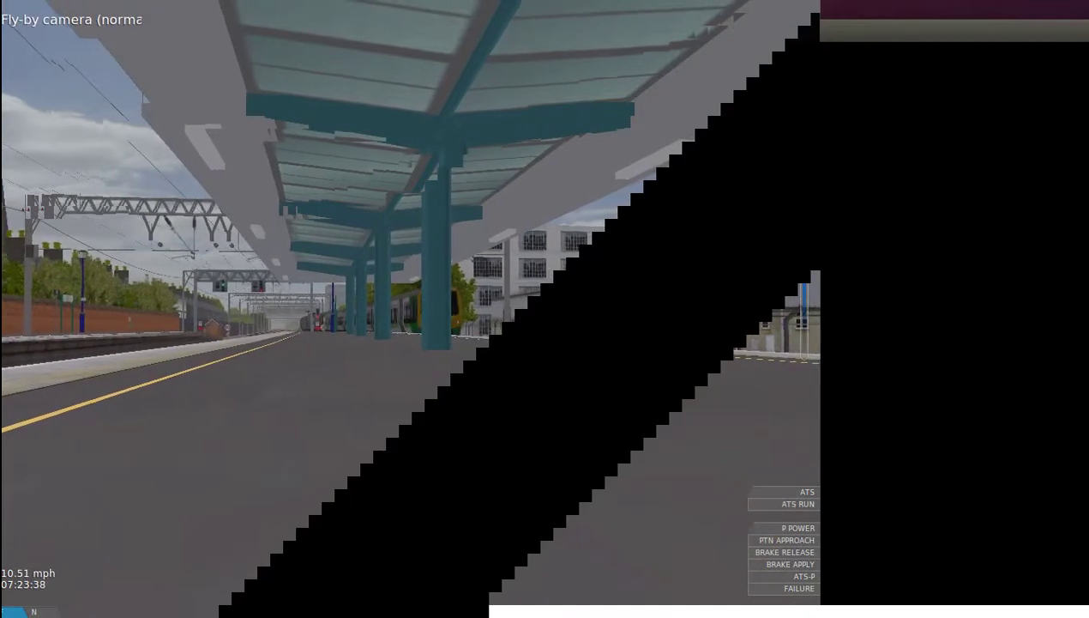
# Step: Return to the cab view and halt at Riverside, 56 seconds late with 1.7 m overrun
pyautogui.press('F1')
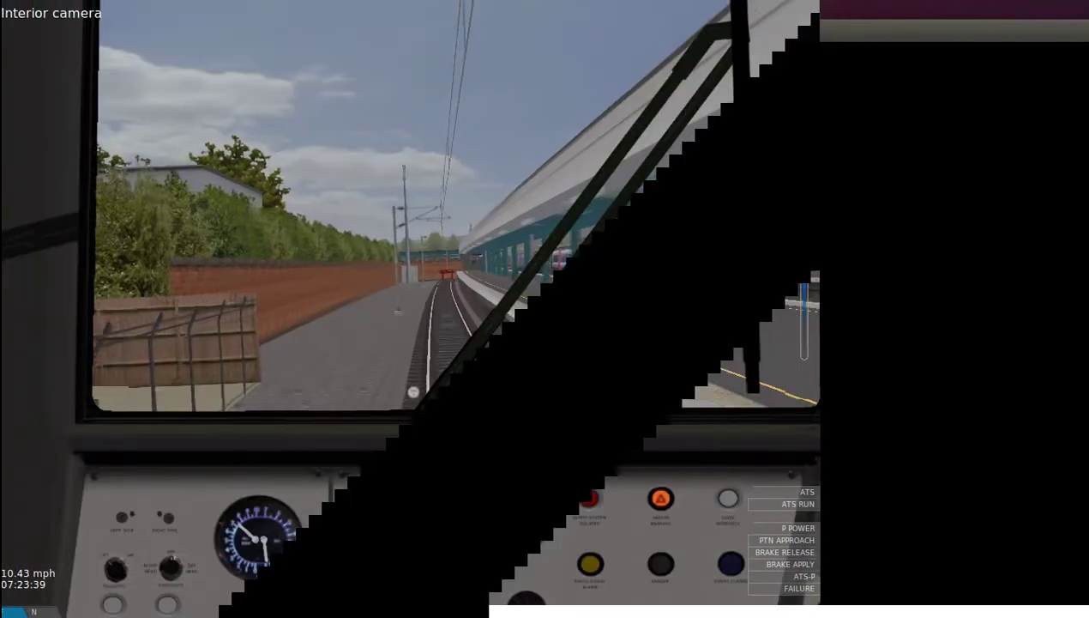